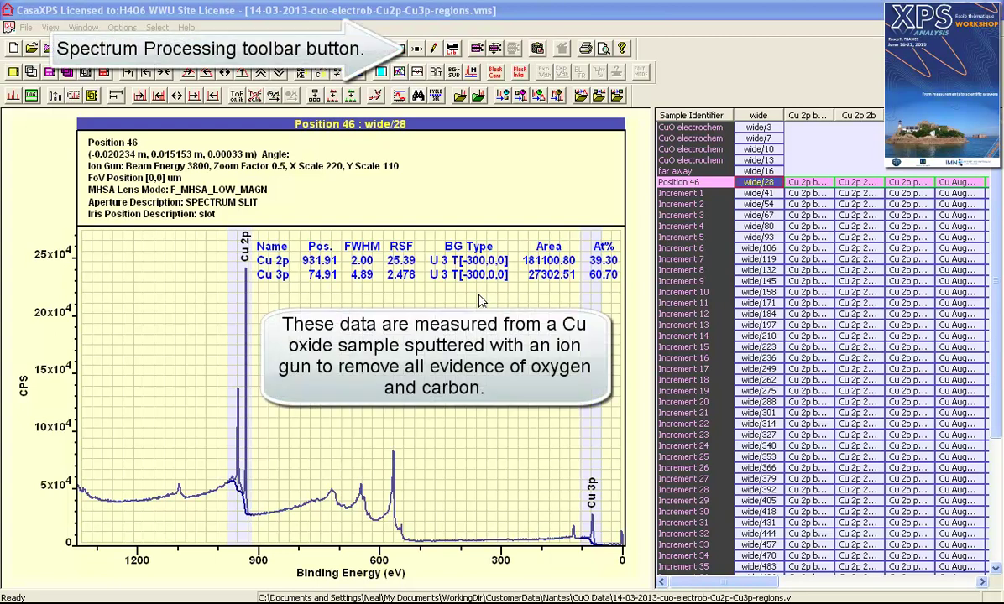
Show the Spectrum Processing dialog's Intensity Calib. tab, moved aside from the survey spectrum
{"action": "left_click", "coordinate": [383, 51]}
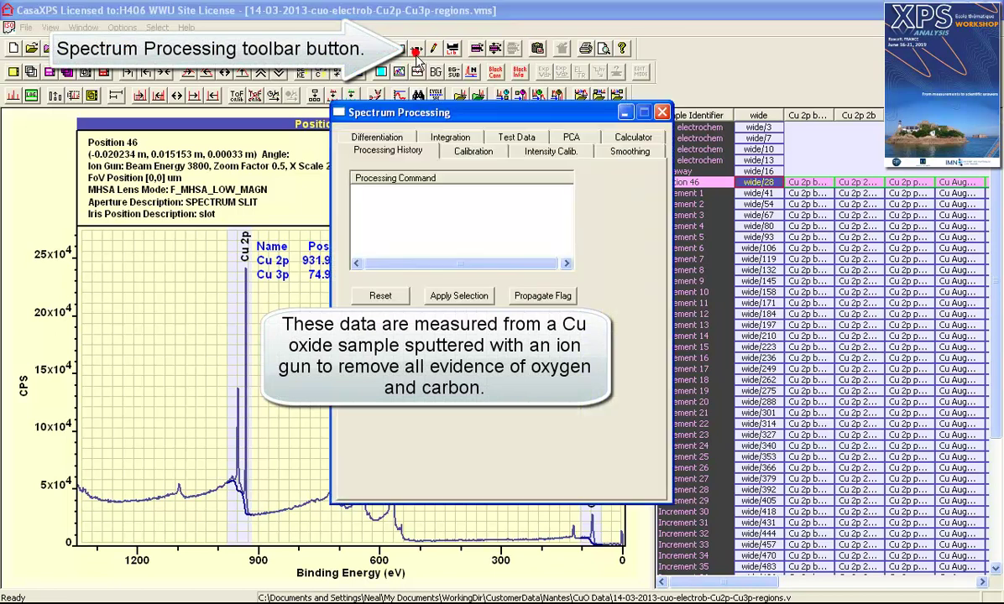
{"action": "left_click_drag", "start_coordinate": [433, 118], "coordinate": [718, 172]}
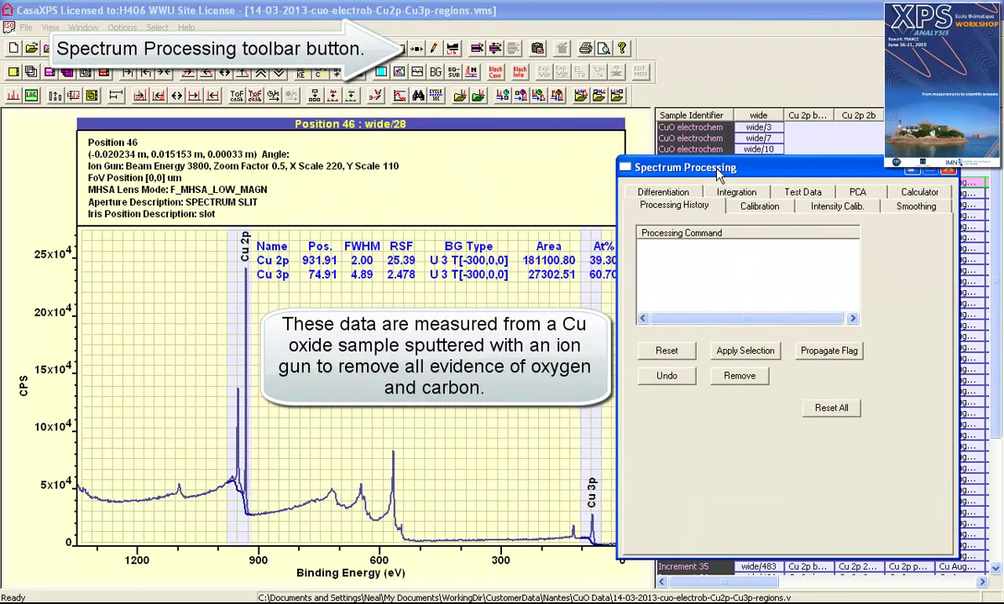
{"action": "left_click", "coordinate": [918, 194]}
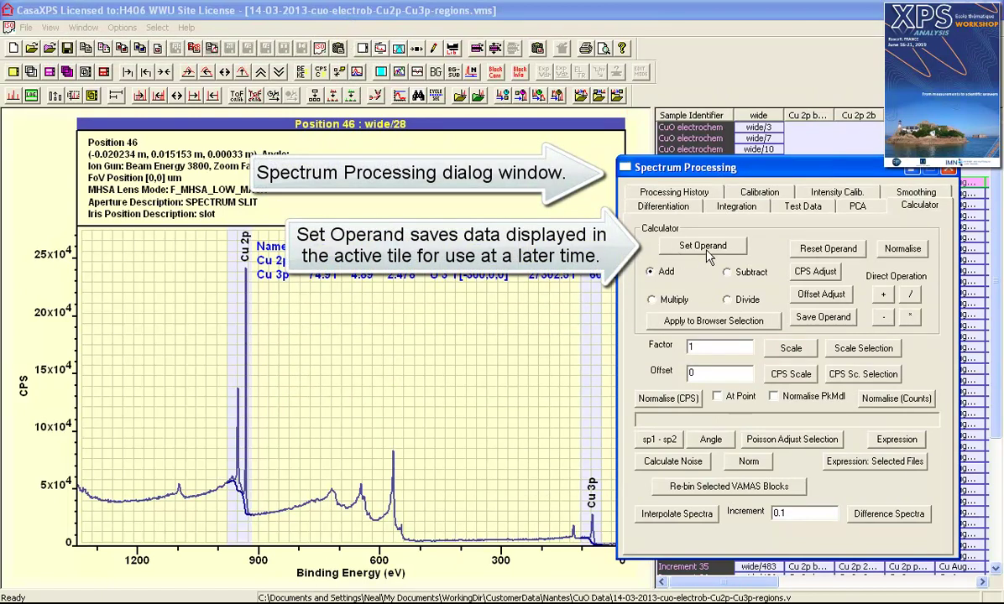
{"action": "left_click", "coordinate": [834, 193]}
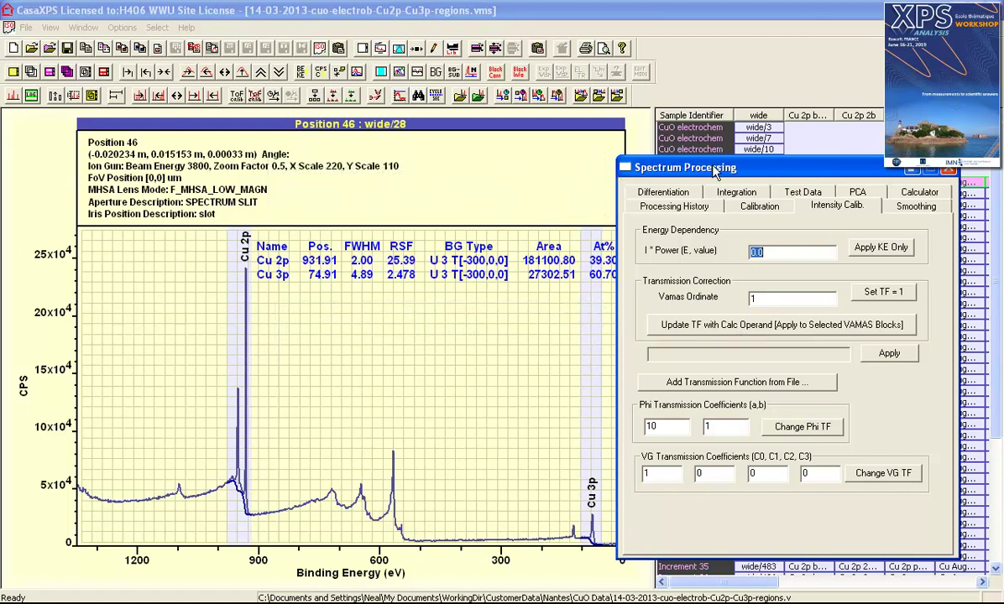
{"action": "left_click_drag", "start_coordinate": [713, 172], "coordinate": [730, 233]}
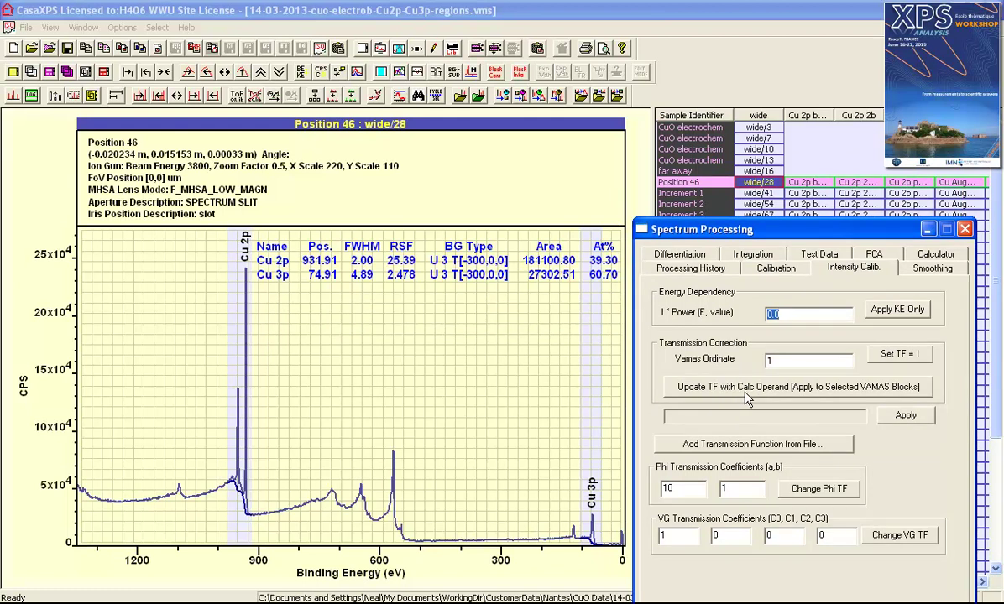
{"action": "left_click", "coordinate": [449, 352]}
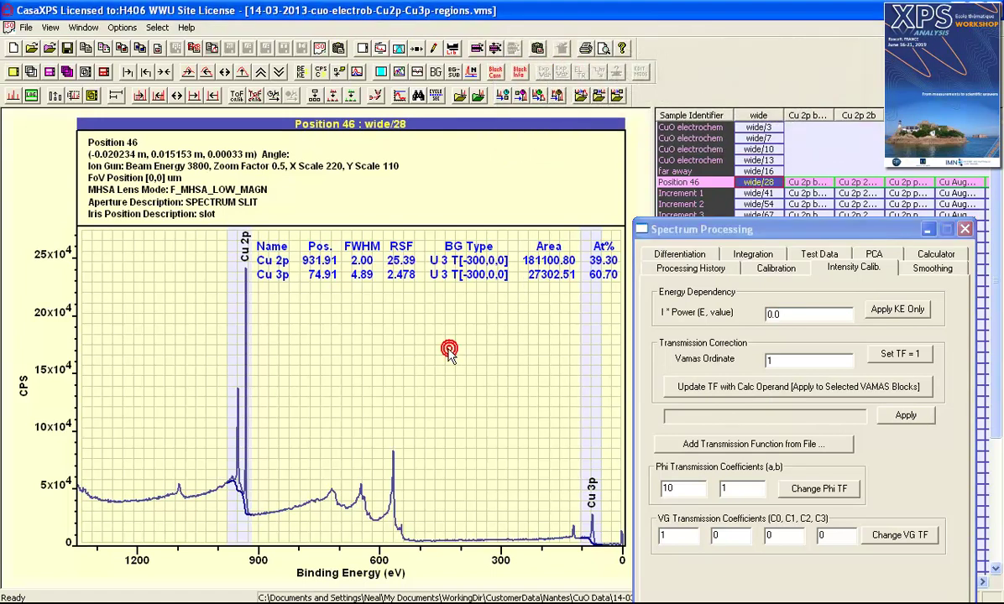
{"action": "left_click", "coordinate": [449, 354]}
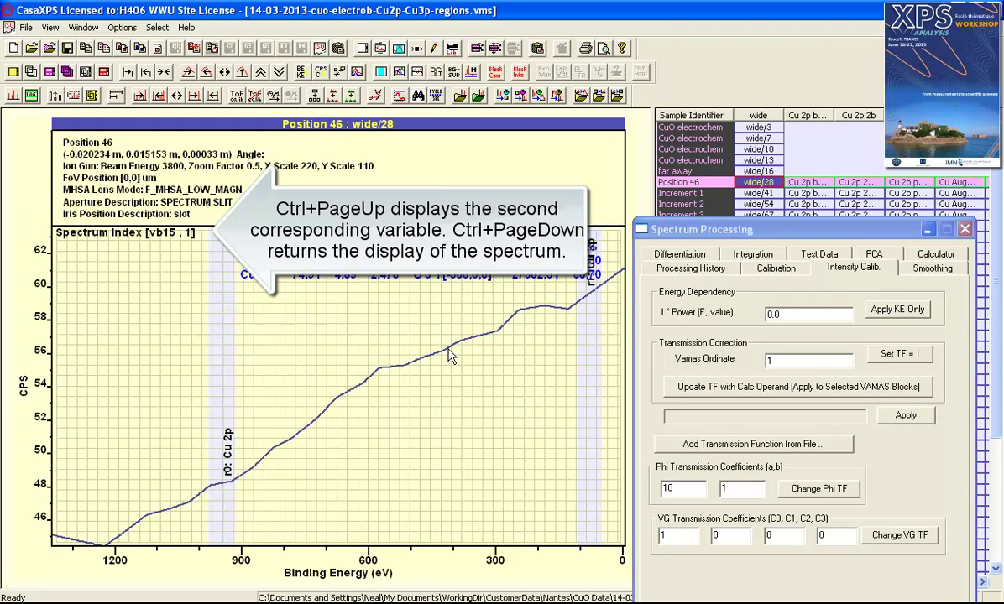
{"action": "key", "text": "ctrl+Page_Down"}
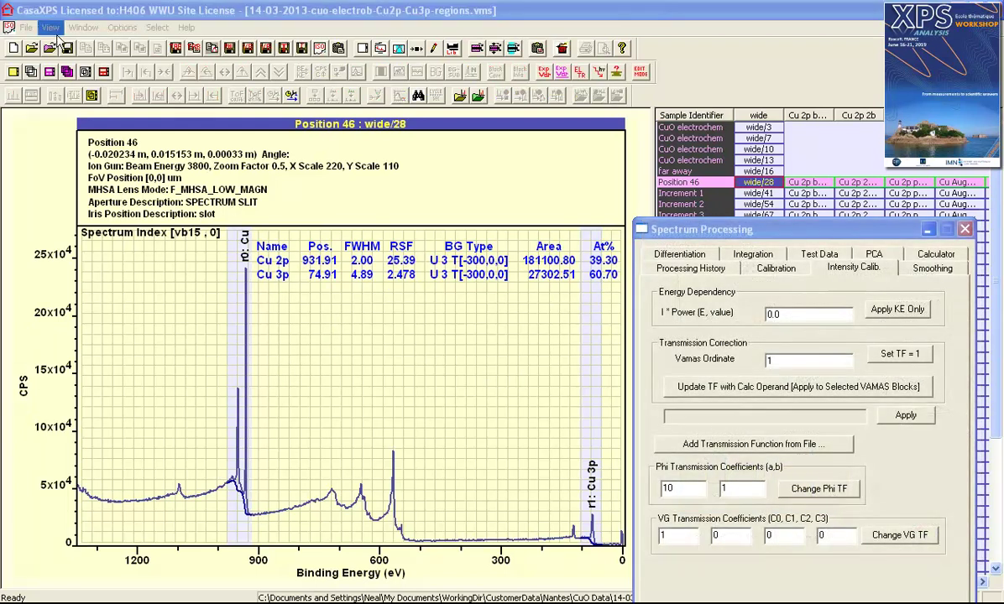
Open fov1-pe80-nova-07-04-2014-transfunc_vb_regions.vms and rescale its Y axis to start at zero
{"action": "left_click", "coordinate": [26, 28]}
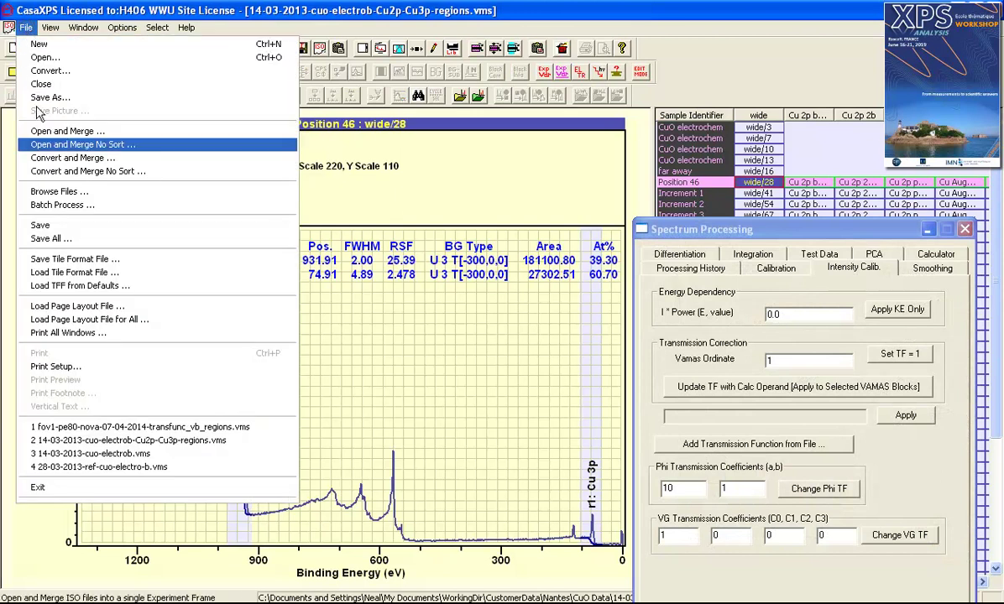
{"action": "left_click", "coordinate": [81, 428]}
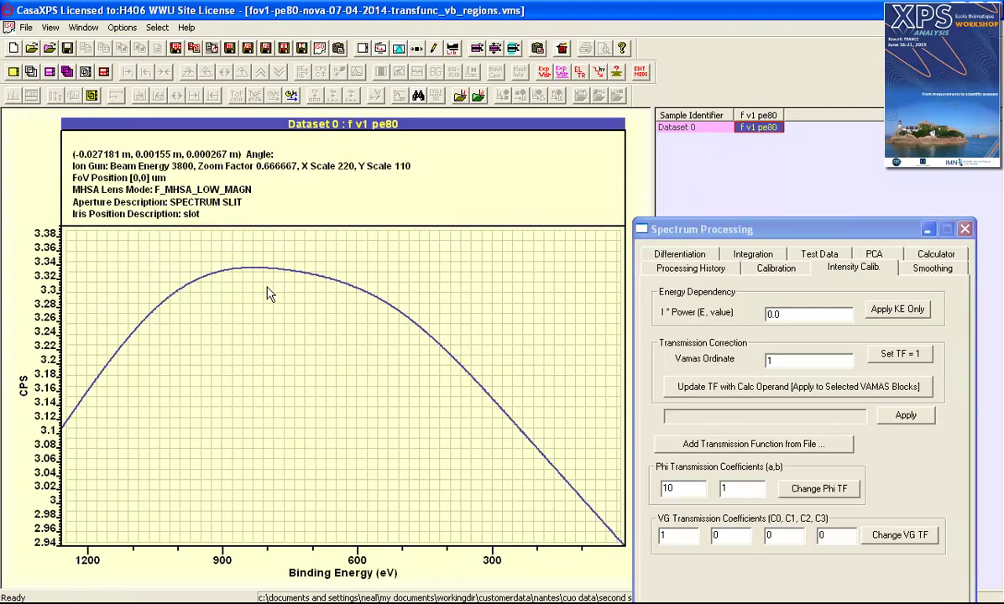
{"action": "left_click", "coordinate": [108, 252]}
{"action": "left_click", "coordinate": [14, 95]}
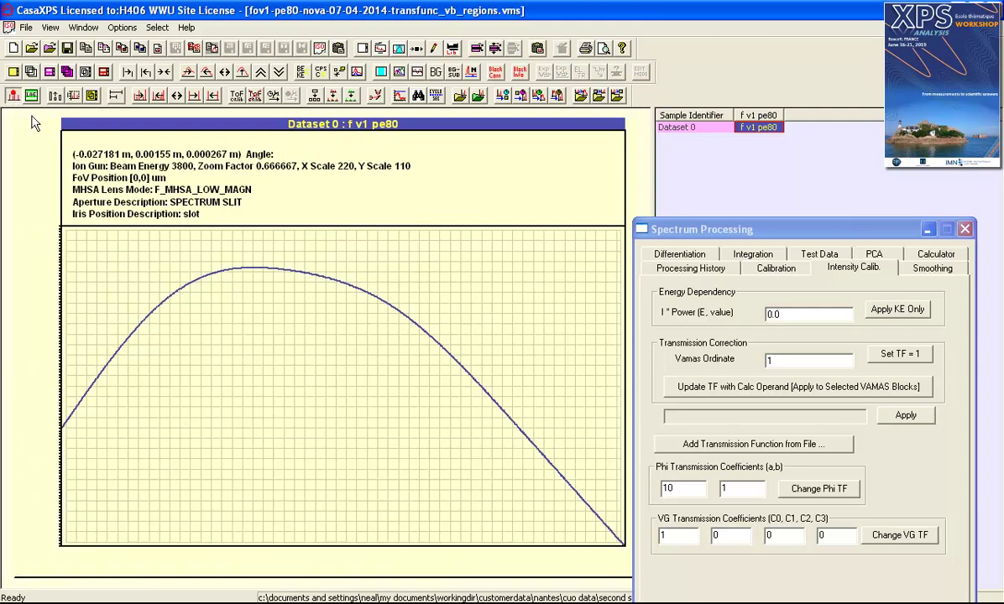
{"action": "left_click", "coordinate": [224, 71]}
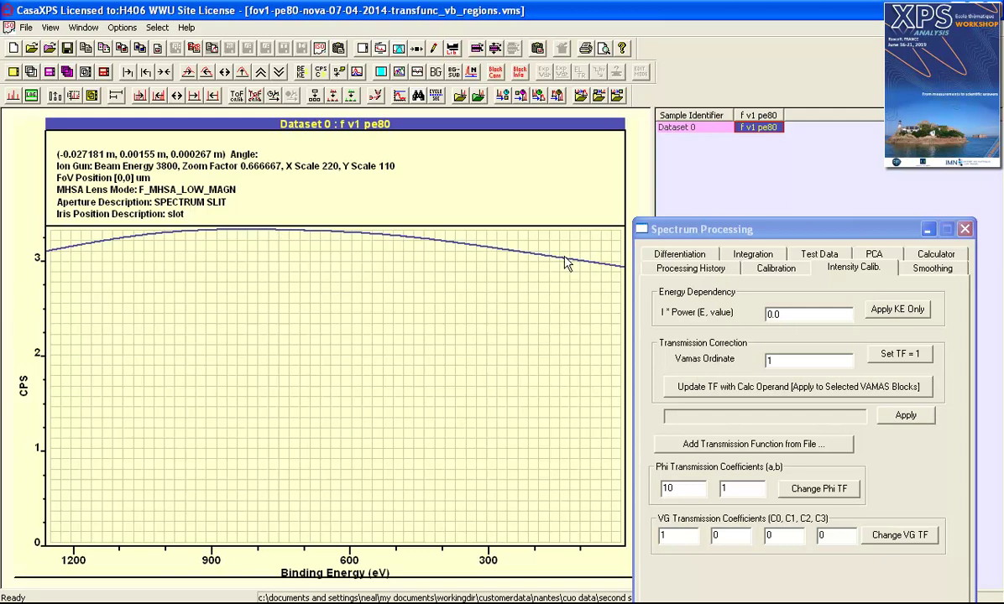
Set the f v1 pe80 transmission curve as the Calculator operand
{"action": "left_click", "coordinate": [930, 254]}
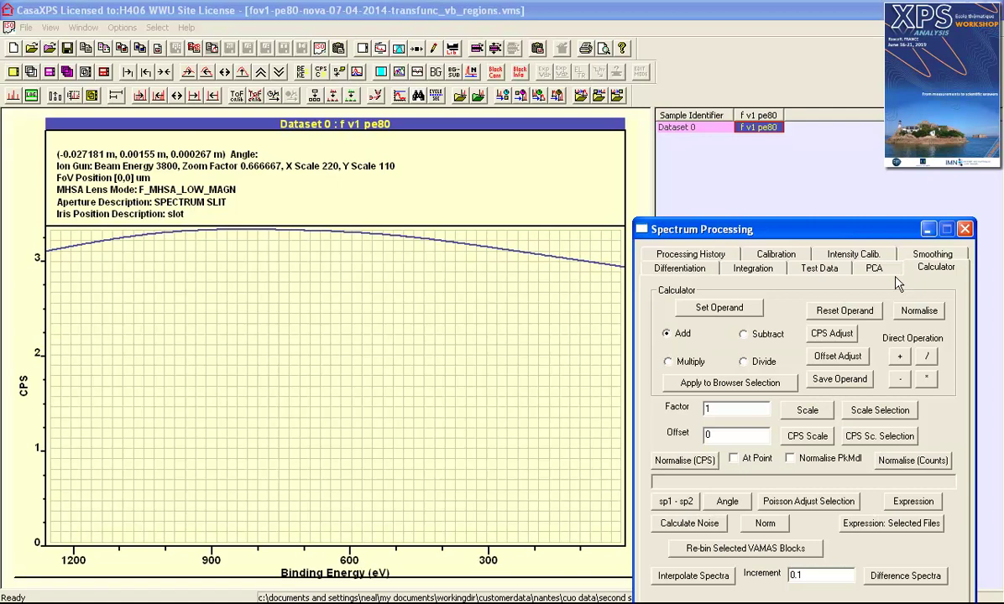
{"action": "left_click", "coordinate": [719, 310]}
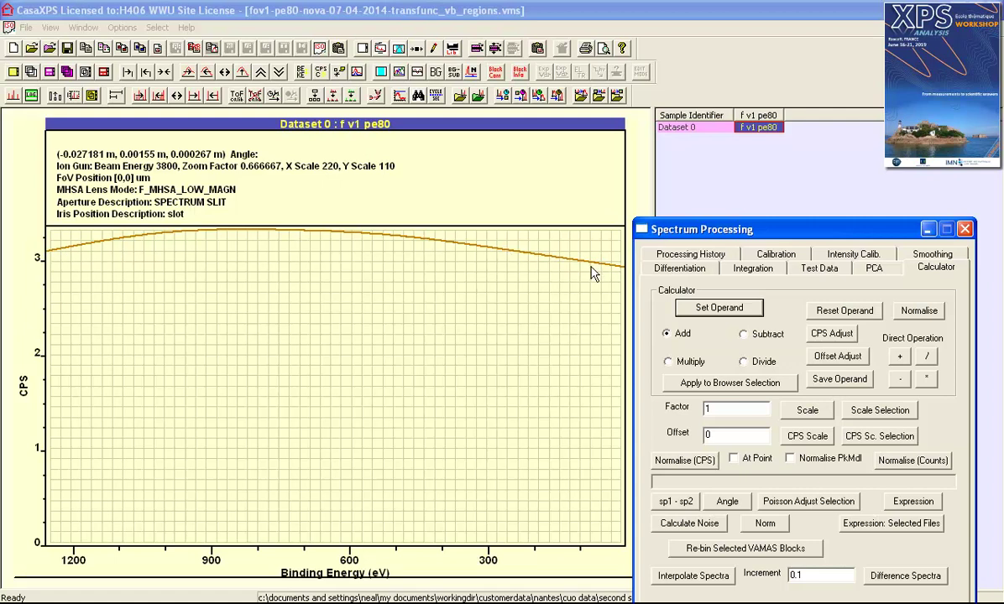
{"action": "left_click", "coordinate": [92, 28]}
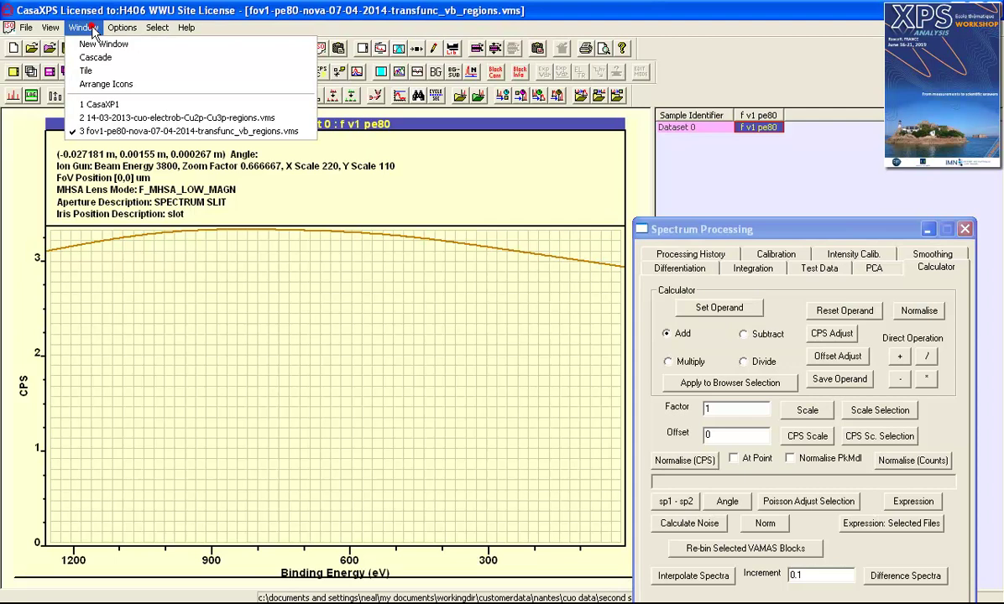
Return to 14-03-2013-cuo-electrob-Cu2p-Cu3p-regions.vms, select wide/28, and show Intensity Calib. settings
{"action": "left_click", "coordinate": [149, 122]}
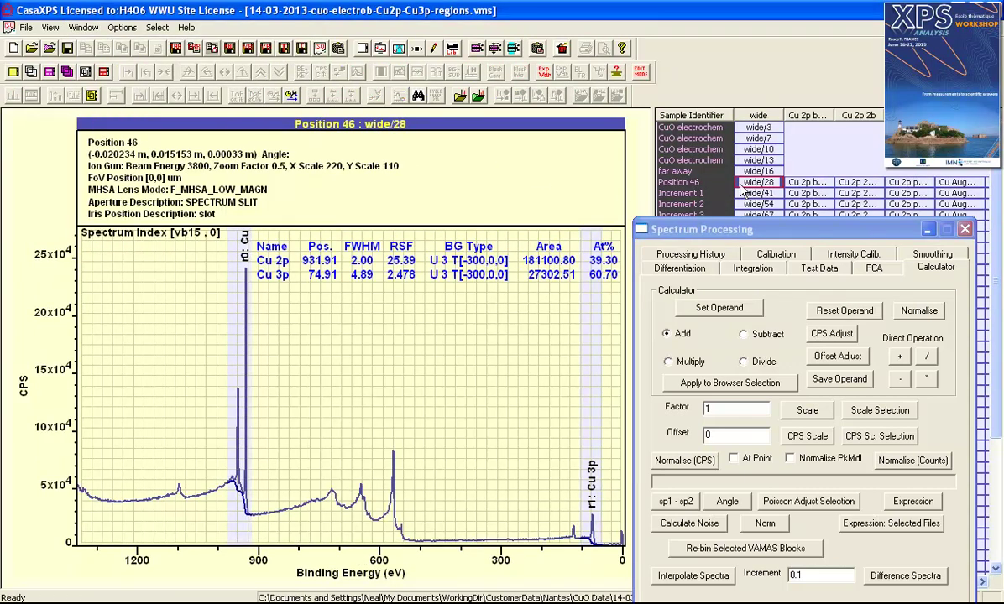
{"action": "left_click", "coordinate": [743, 185]}
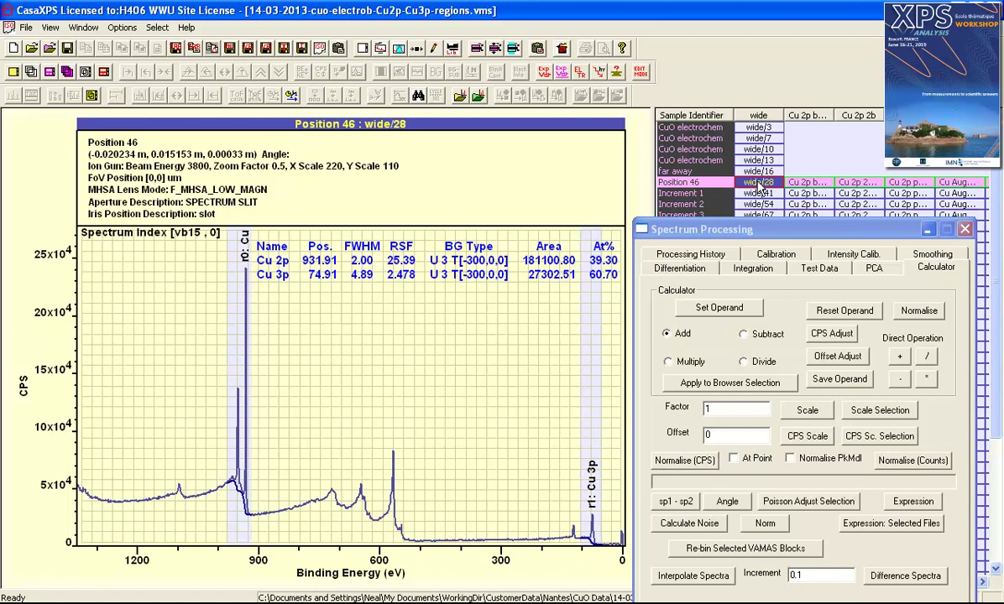
{"action": "left_click", "coordinate": [831, 255]}
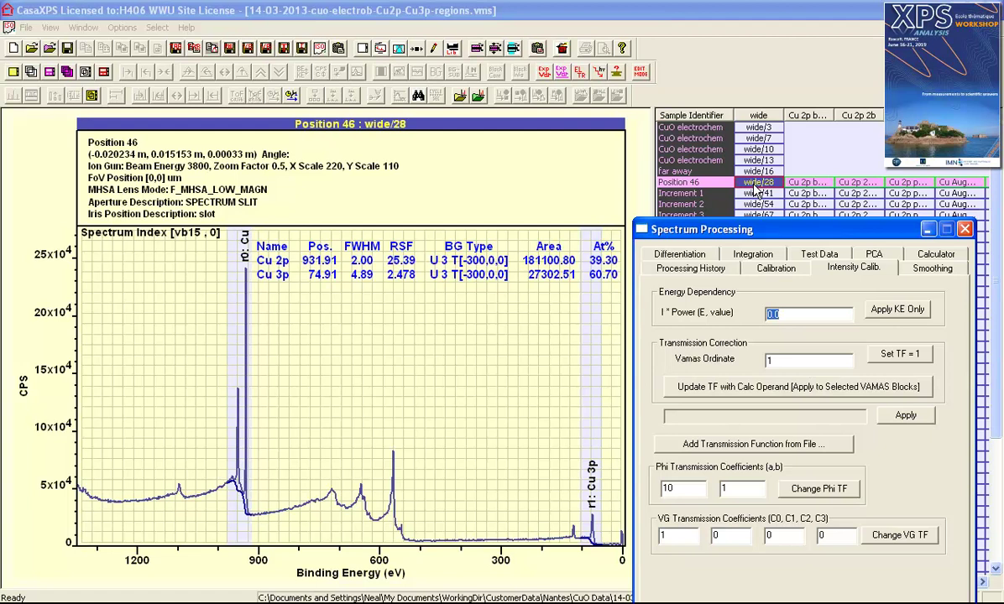
Update wide/28's transmission function from the Calculator operand and check the applied curve
{"action": "left_click", "coordinate": [763, 391]}
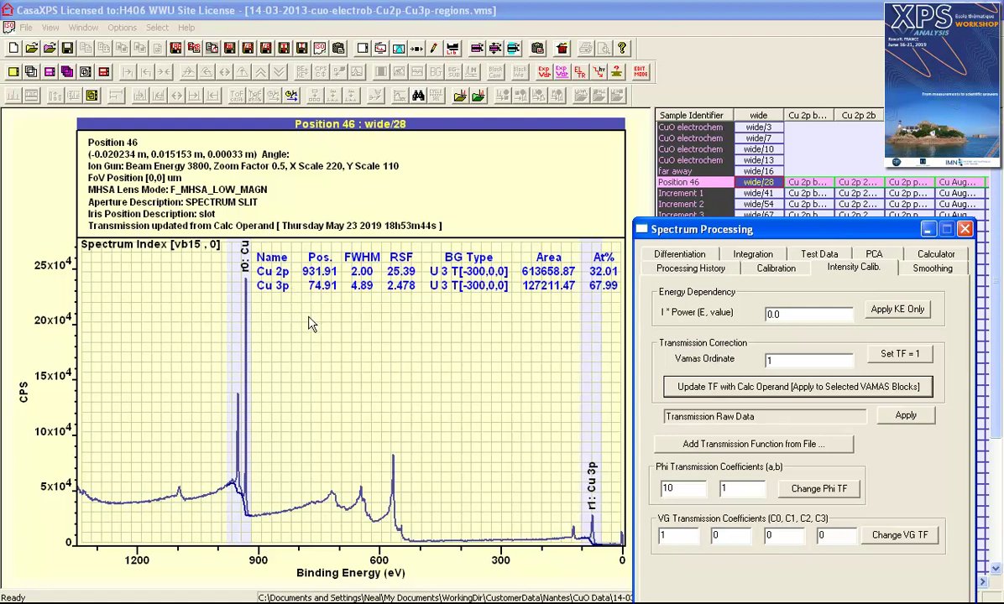
{"action": "left_click", "coordinate": [328, 347]}
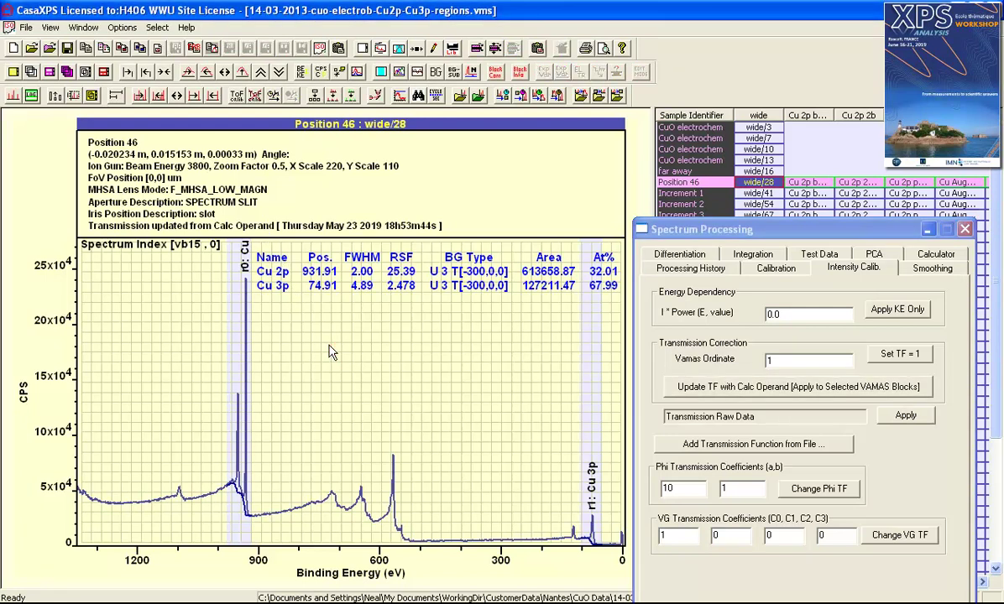
{"action": "key", "text": "Right"}
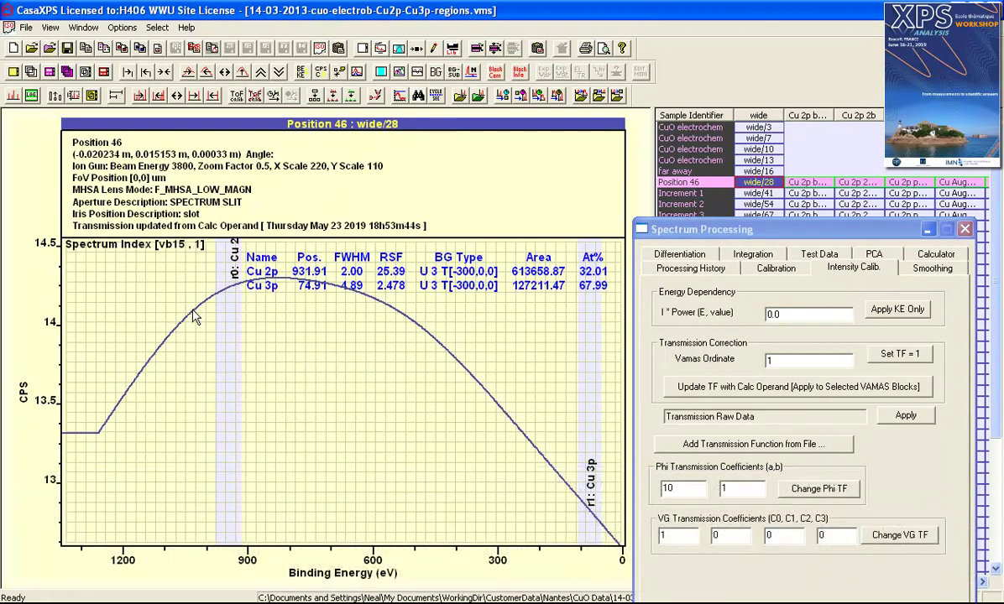
{"action": "key", "text": "Left"}
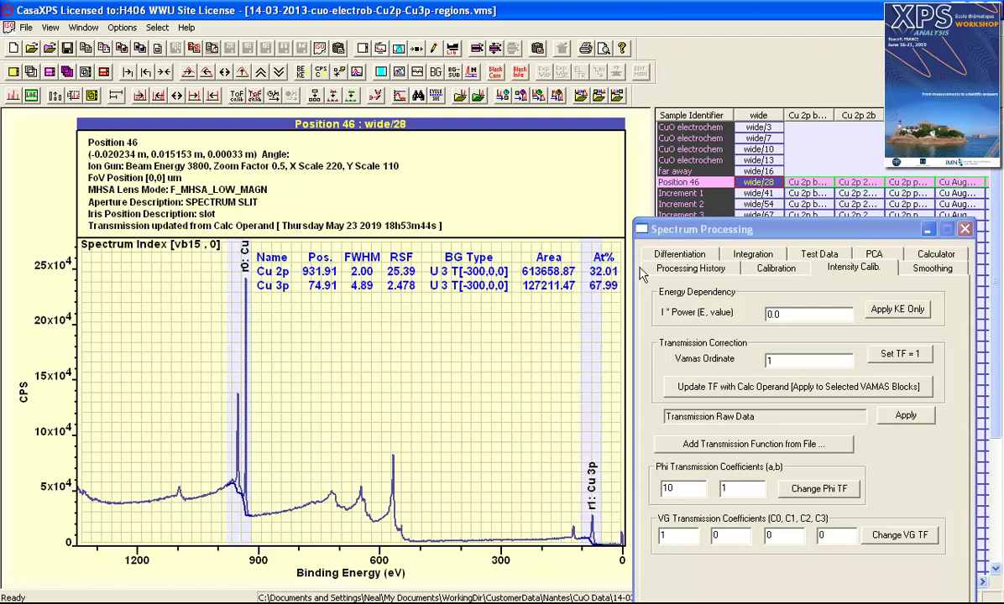
Close Spectrum Processing and place the wide/28 Quantification Parameters dialog to the right of the spectrum
{"action": "left_click", "coordinate": [901, 211]}
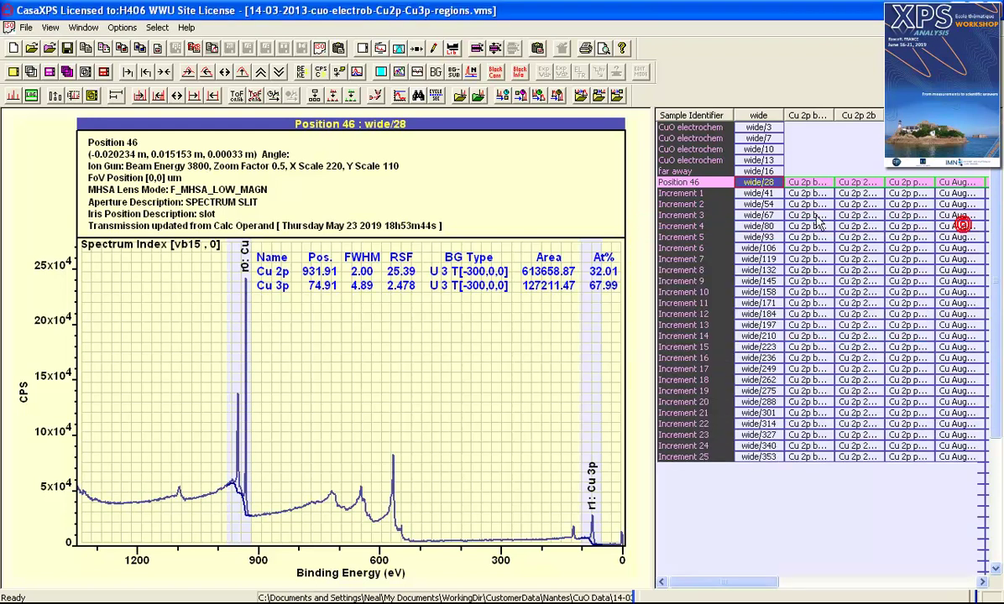
{"action": "left_click", "coordinate": [378, 48]}
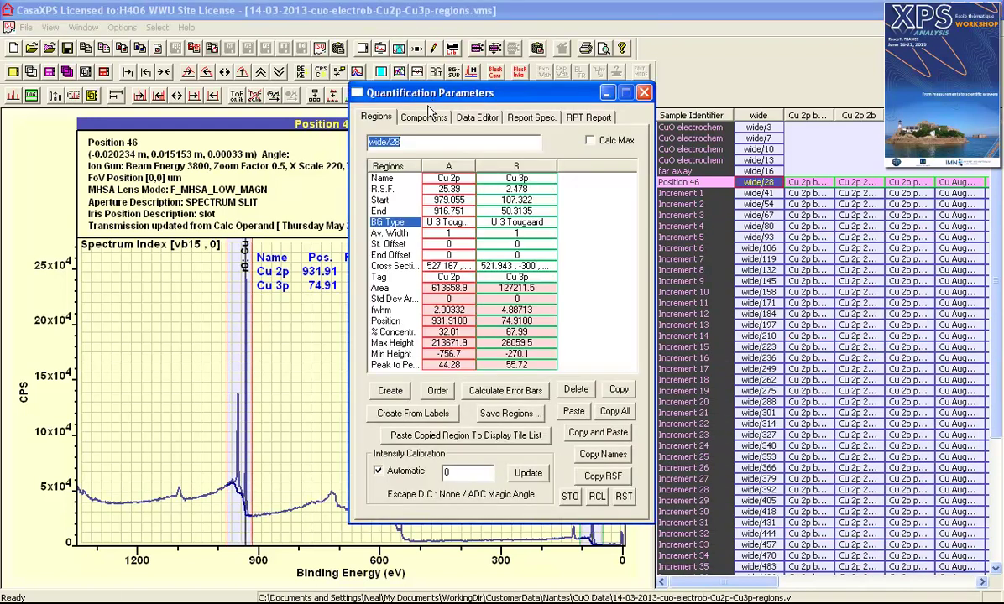
{"action": "left_click_drag", "start_coordinate": [414, 101], "coordinate": [754, 168]}
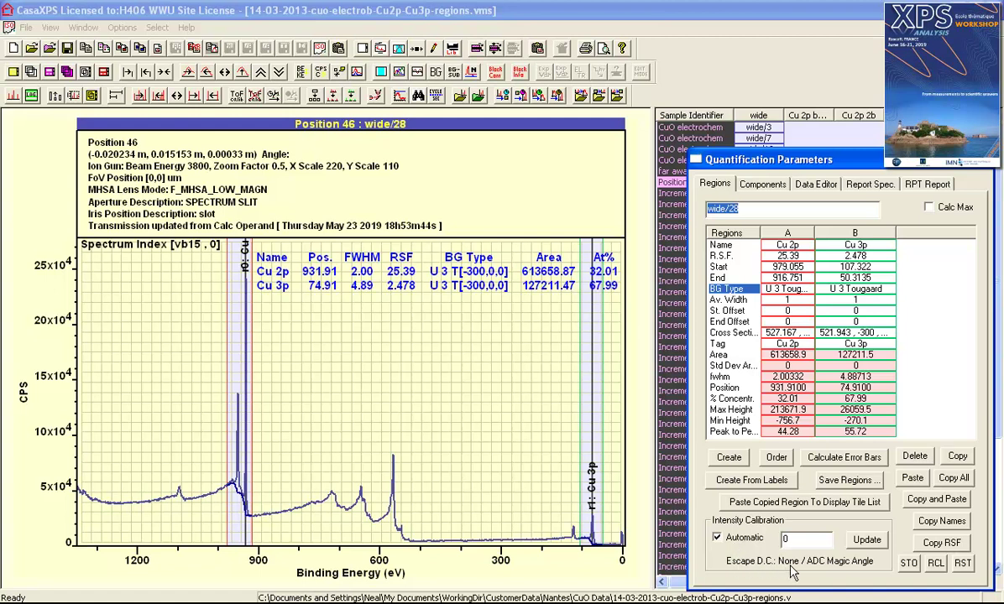
{"action": "left_click_drag", "start_coordinate": [758, 160], "coordinate": [753, 219]}
{"action": "left_click", "coordinate": [758, 184]}
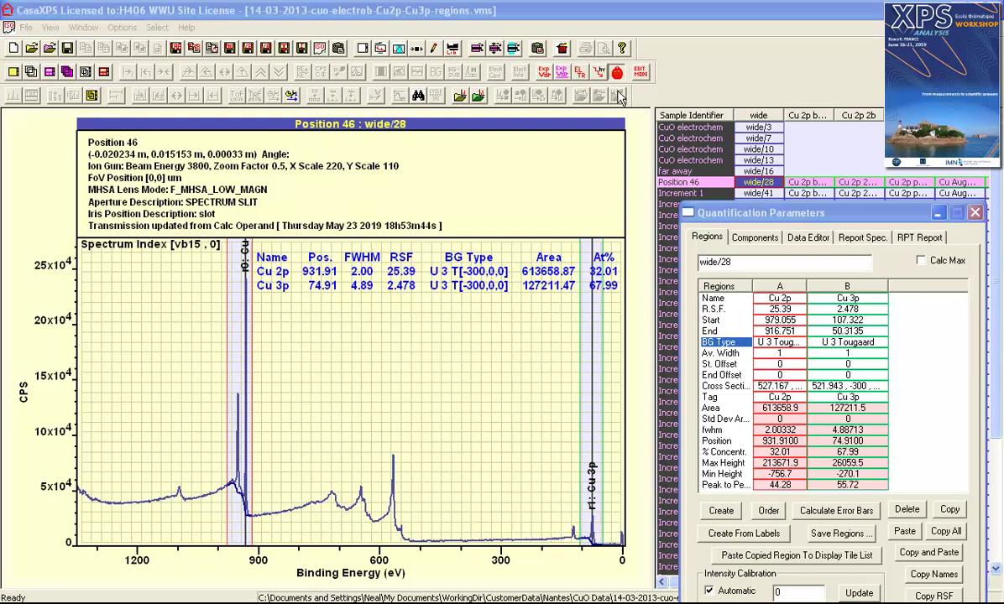
Apply EAL escape-depth correction to wide/28 in Edit VAMAS Identifiers, giving Cu 2p 49.69%, Cu 3p 50.31%
{"action": "left_click", "coordinate": [577, 71]}
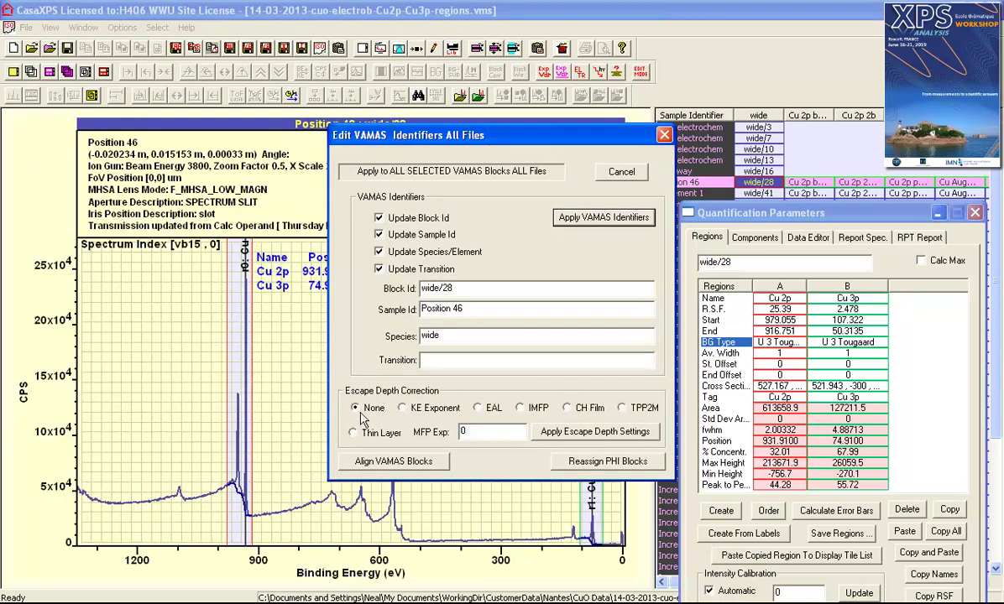
{"action": "left_click", "coordinate": [477, 409]}
{"action": "left_click", "coordinate": [546, 433]}
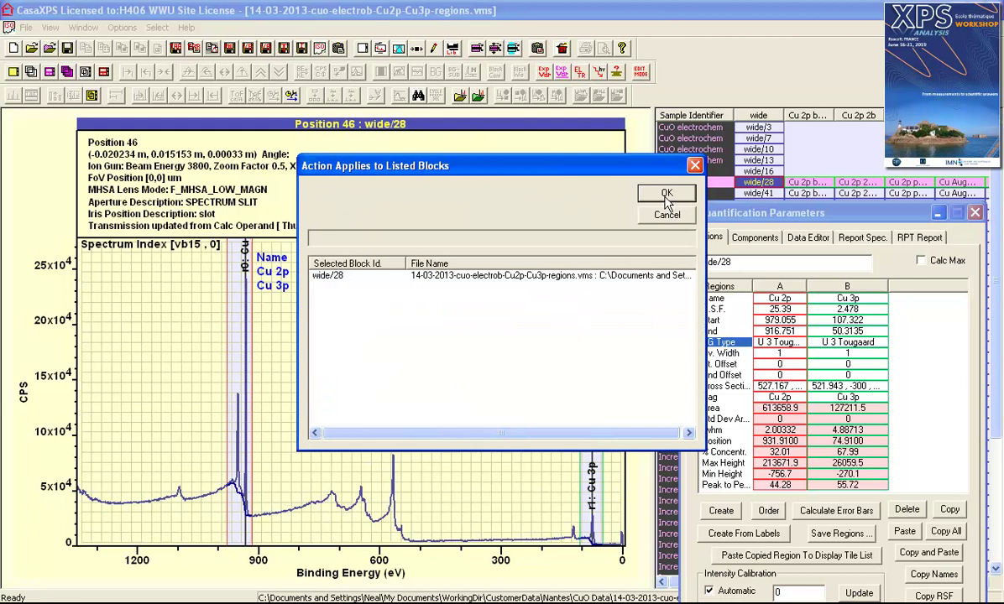
{"action": "left_click", "coordinate": [665, 195]}
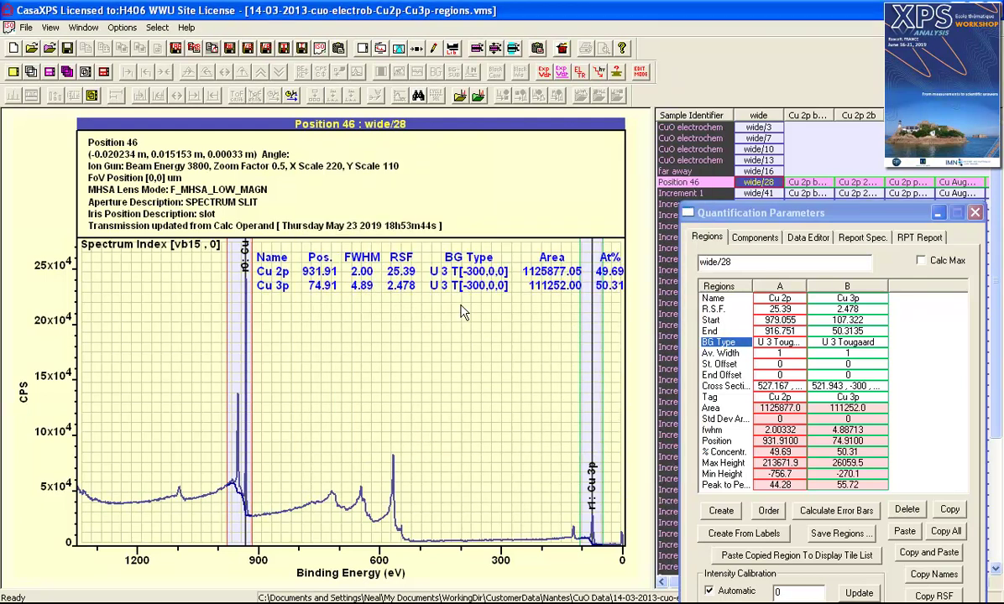